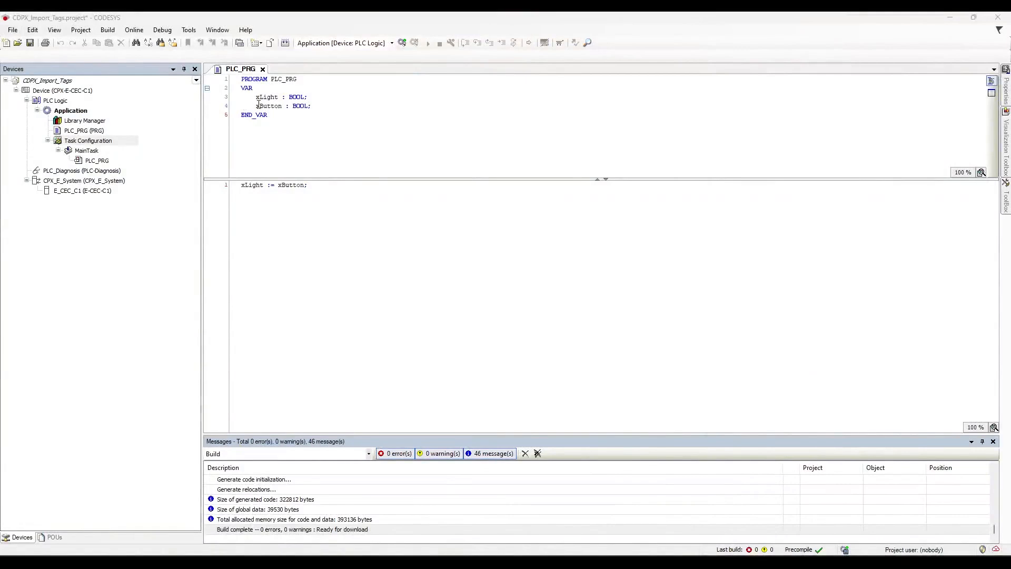
Step: Focus the PLC_PRG program editor in CODESYS
{"action": "left_click", "coordinate": [329, 210]}
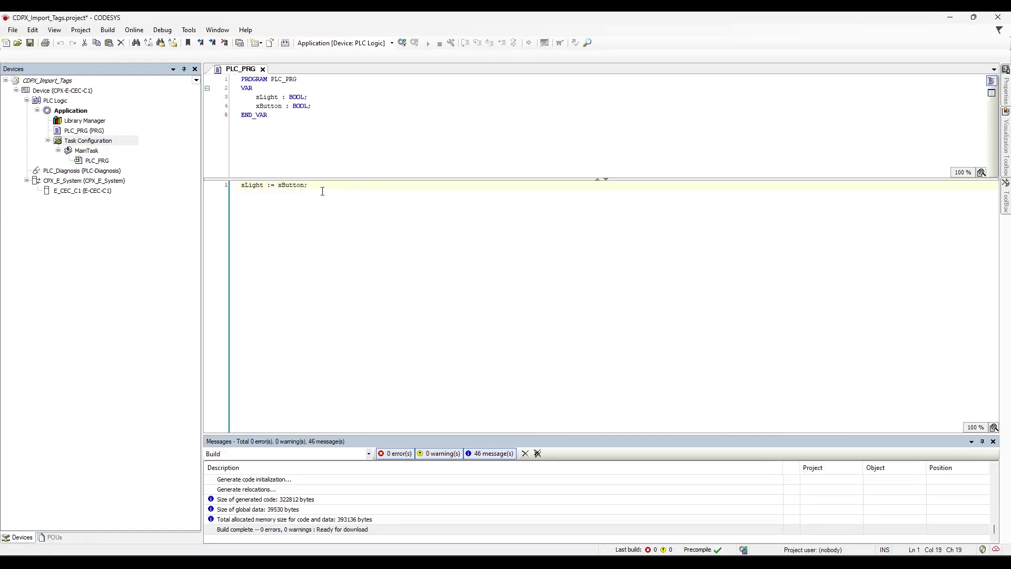
Step: Add a Symbol Configuration object under Application with the default name and options
{"action": "right_click", "coordinate": [76, 114]}
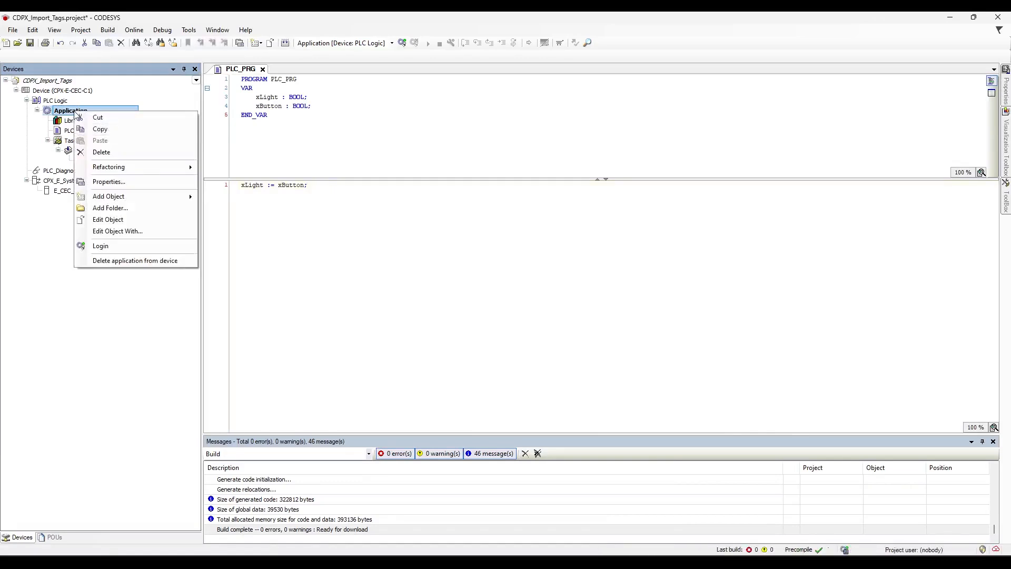
{"action": "mouse_move", "coordinate": [134, 196]}
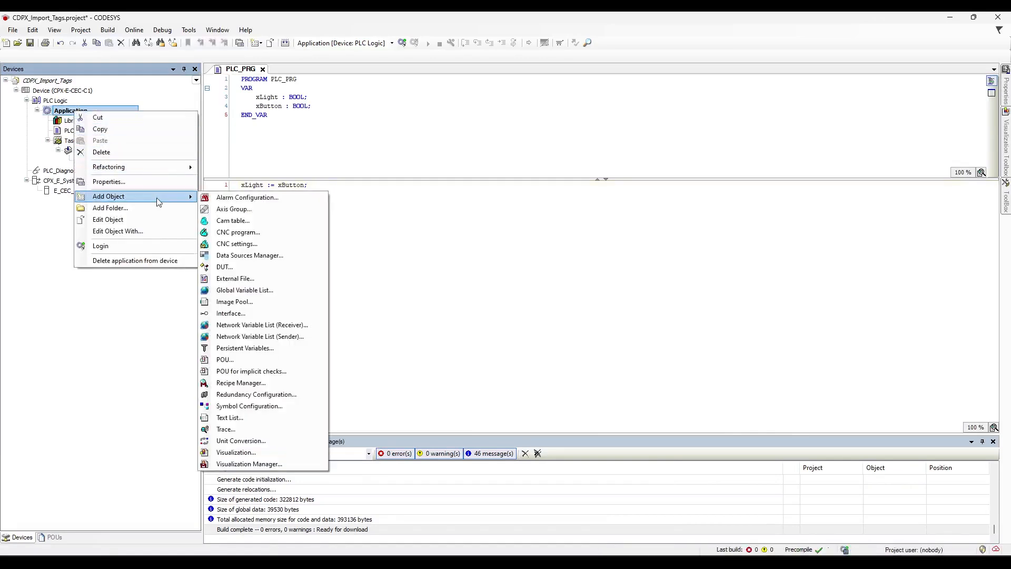
{"action": "left_click", "coordinate": [269, 406]}
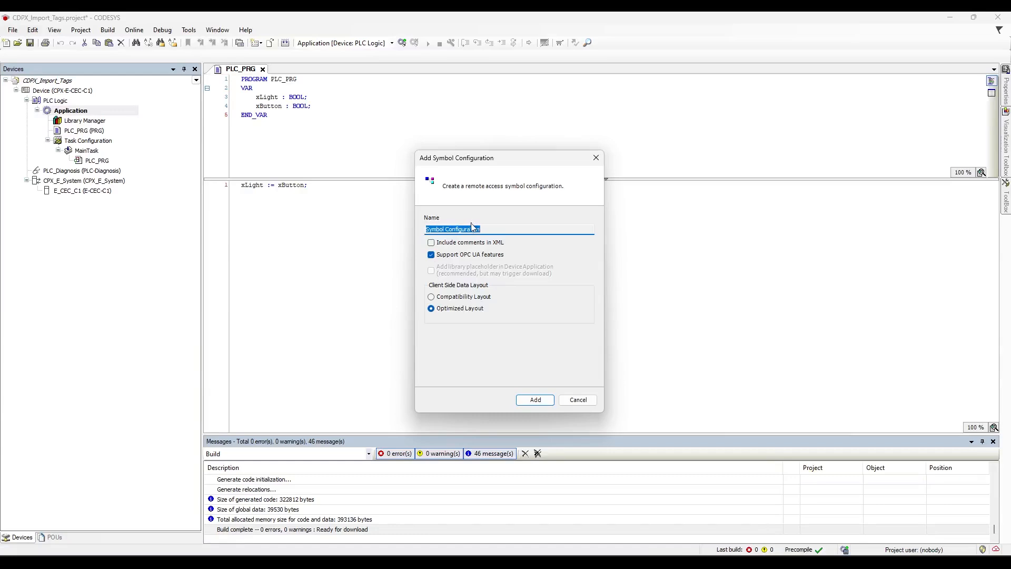
{"action": "left_click", "coordinate": [534, 401]}
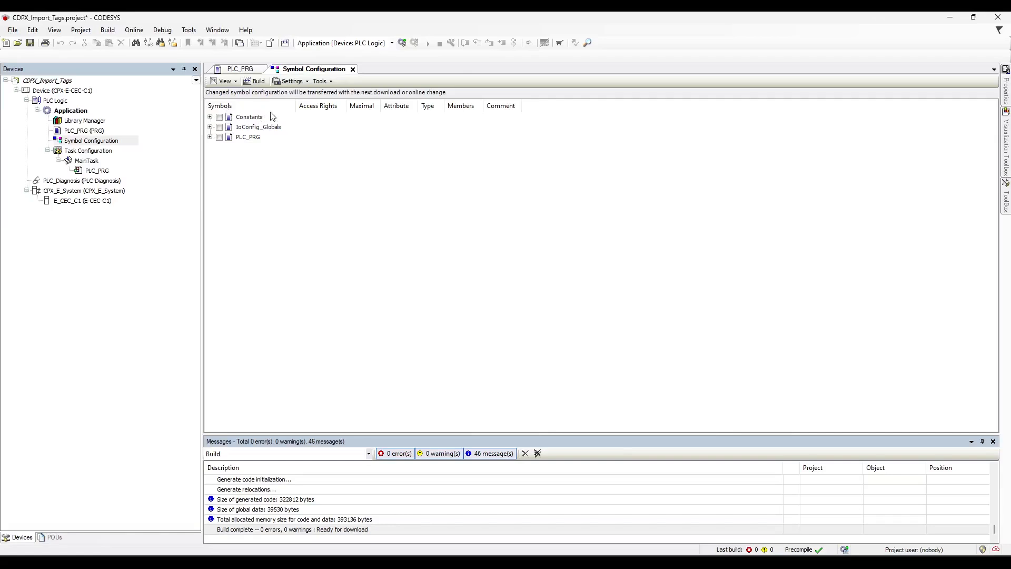
Step: Tick all PLC_PRG variables (xButton, xLight) as symbols and build the symbol configuration with 0 errors
{"action": "left_click", "coordinate": [210, 138]}
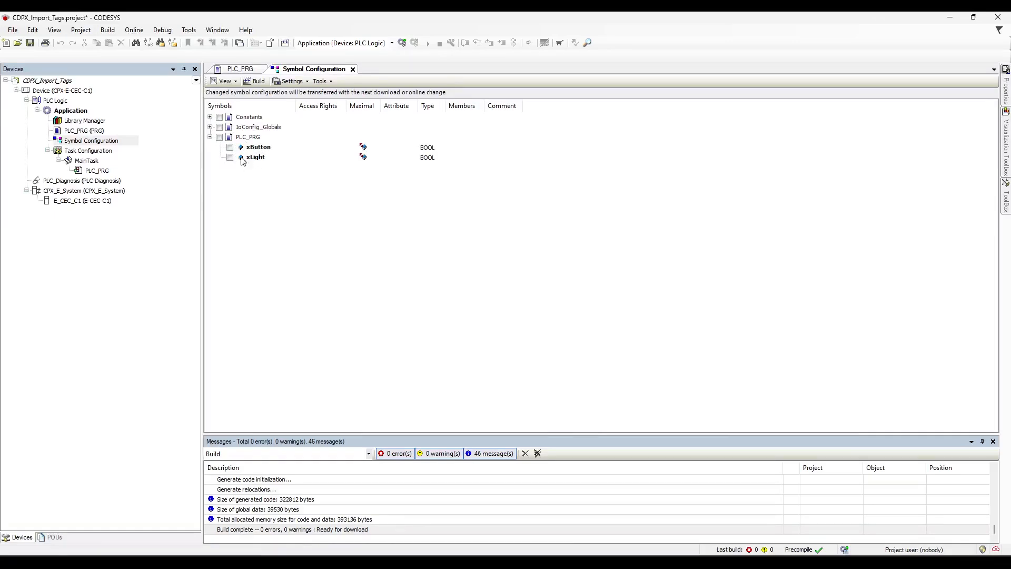
{"action": "left_click", "coordinate": [220, 137]}
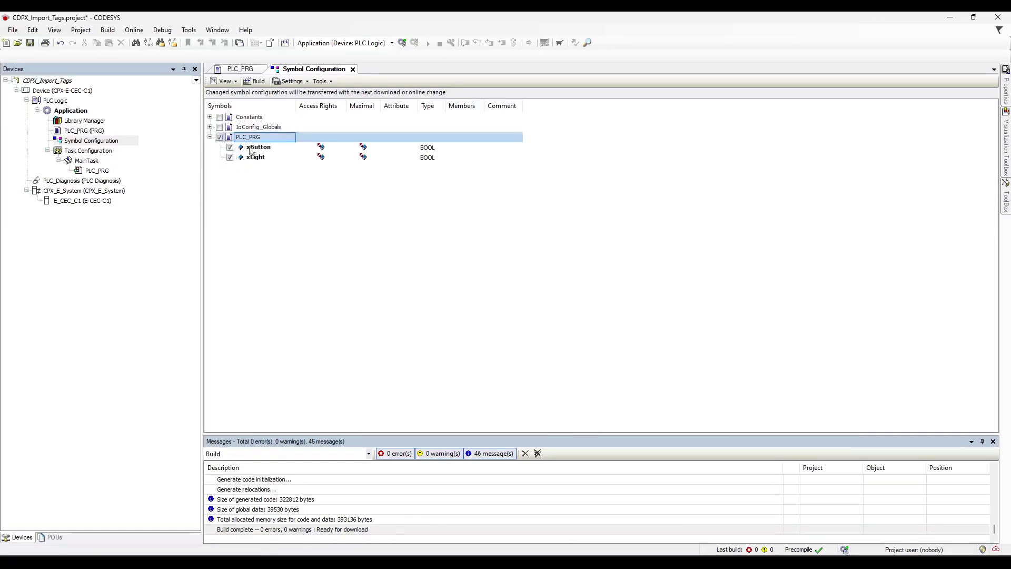
{"action": "left_click", "coordinate": [255, 82]}
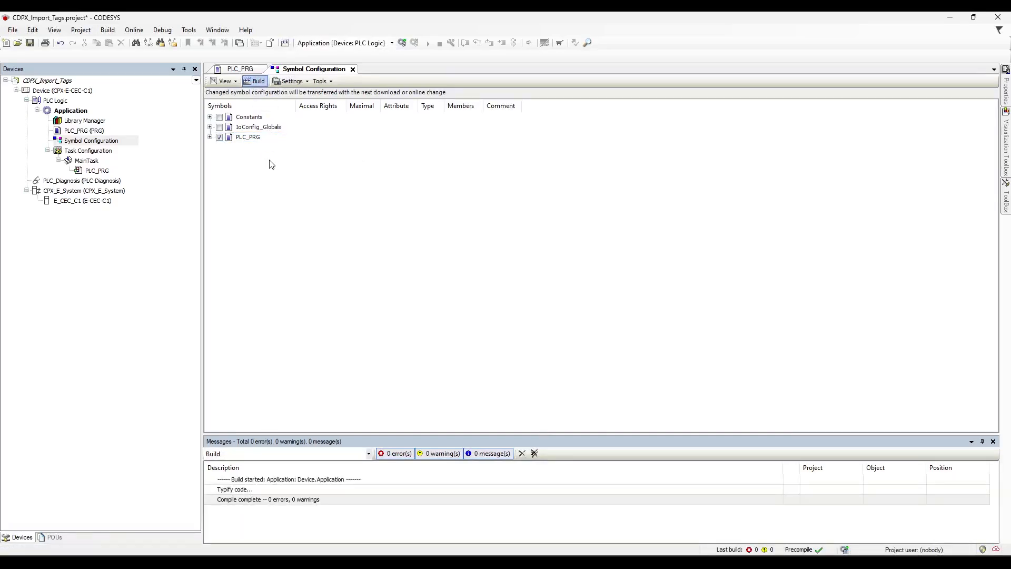
{"action": "left_click", "coordinate": [210, 138]}
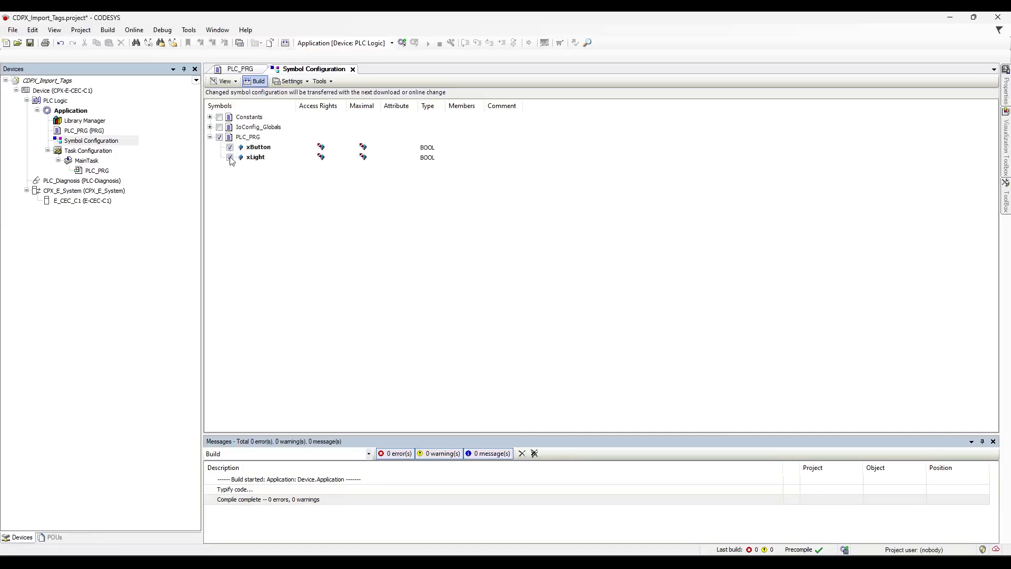
Step: Generate code for the application via the Build menu and save the CODESYS project
{"action": "left_click", "coordinate": [111, 33]}
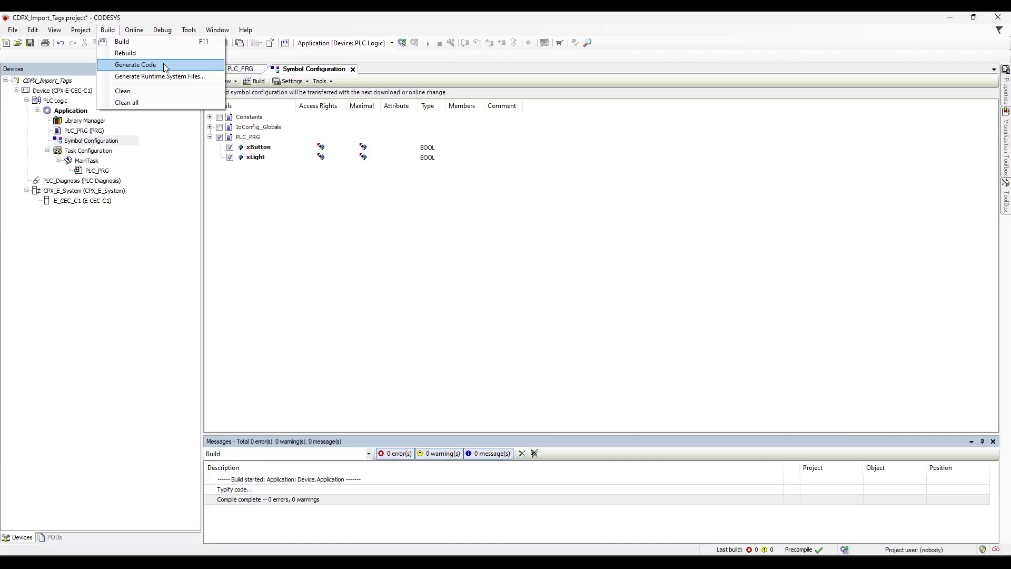
{"action": "left_click", "coordinate": [164, 65]}
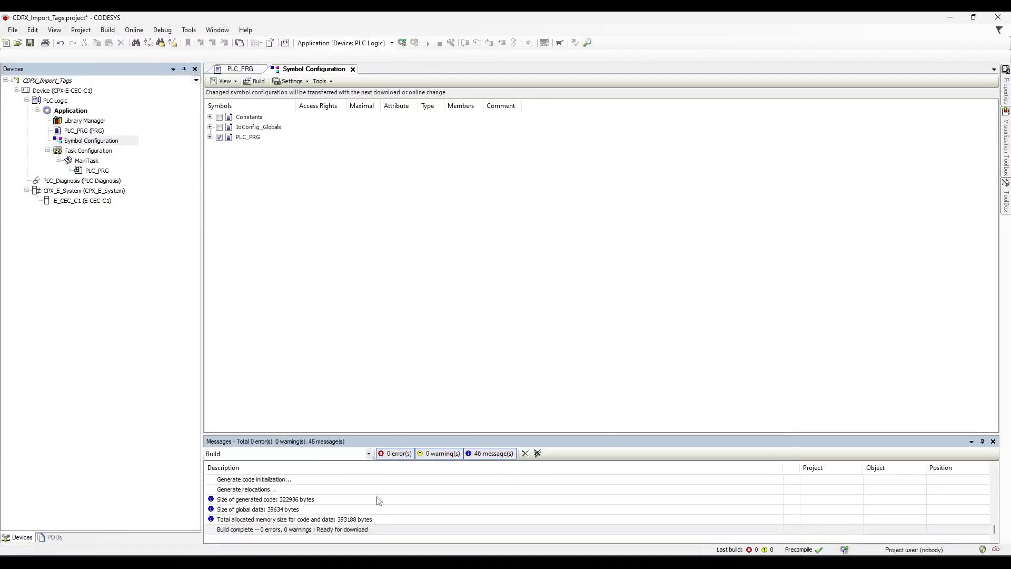
{"action": "left_click", "coordinate": [30, 44]}
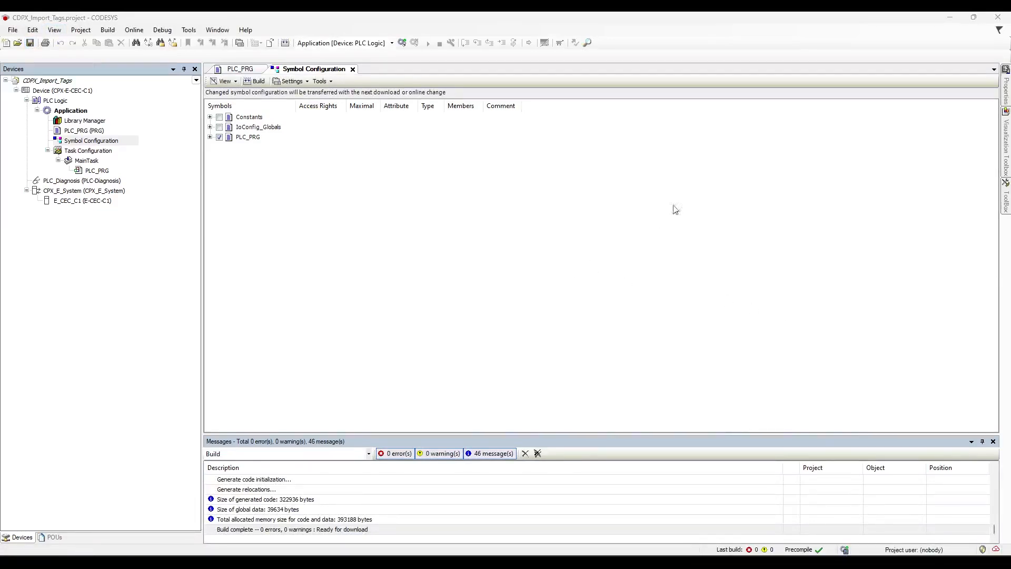
Step: Switch to Designer Studio and place a standard button on Page1 left of centre
{"action": "left_click", "coordinate": [948, 17]}
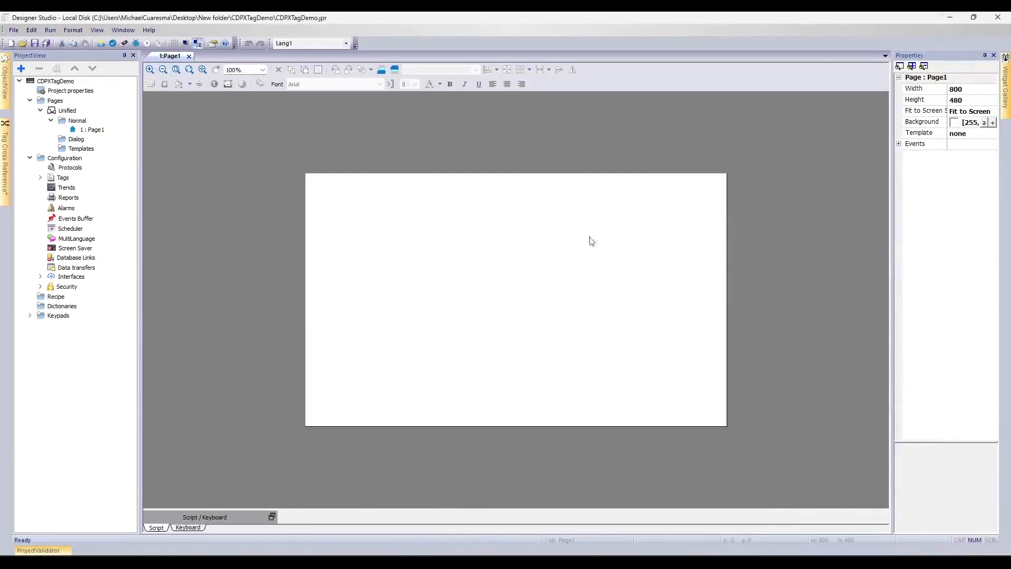
{"action": "left_click", "coordinate": [1006, 94]}
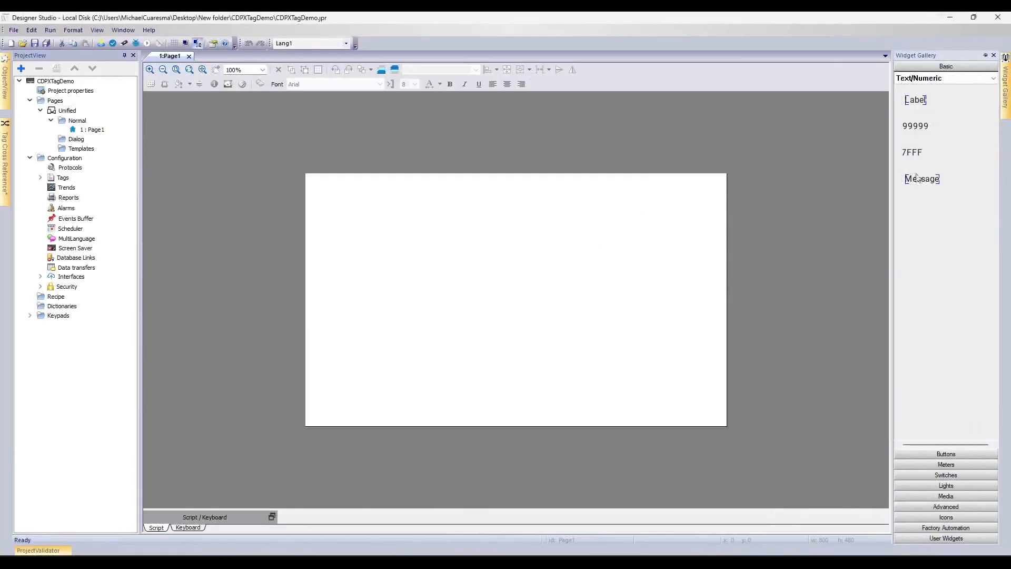
{"action": "left_click", "coordinate": [940, 453]}
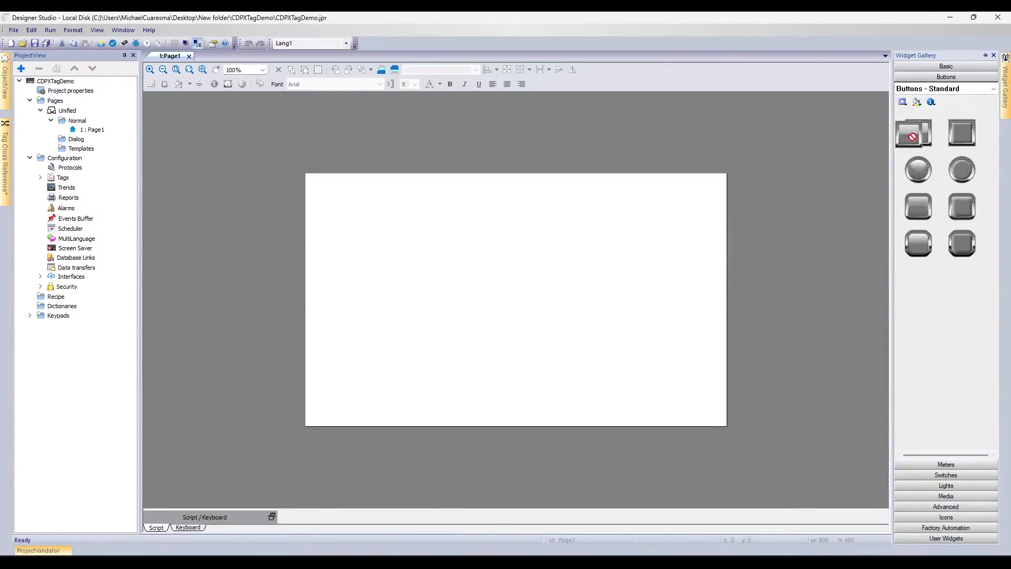
{"action": "left_click_drag", "start_coordinate": [913, 137], "coordinate": [420, 291]}
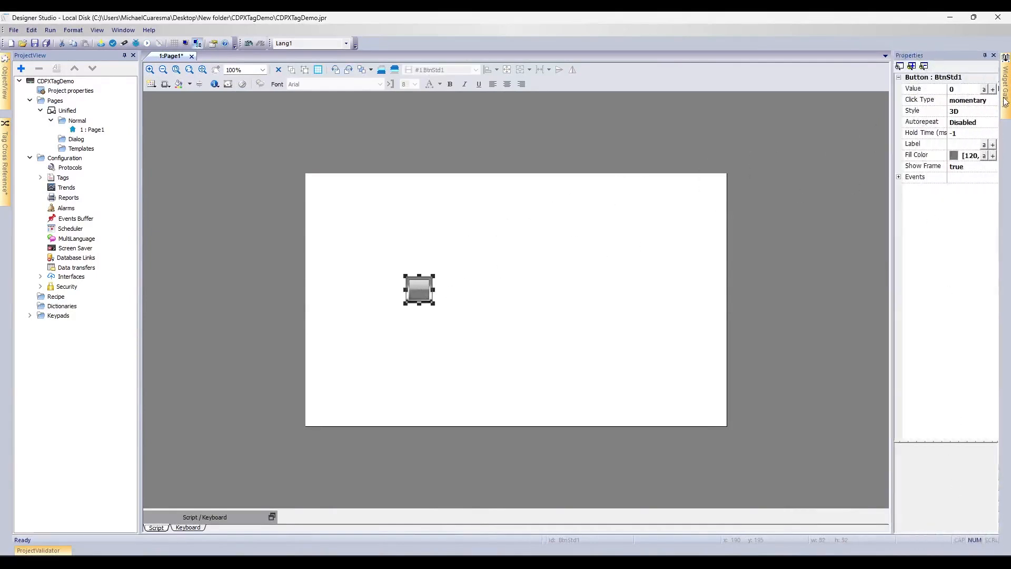
Step: Place a standard light widget on Page1 to the right of the button
{"action": "left_click", "coordinate": [945, 485]}
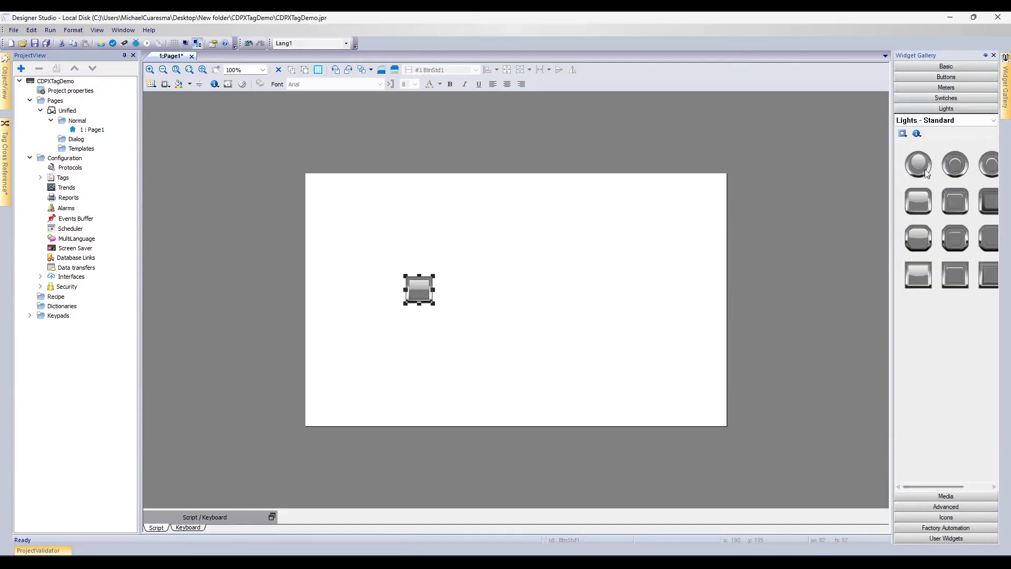
{"action": "left_click_drag", "start_coordinate": [920, 164], "coordinate": [571, 297]}
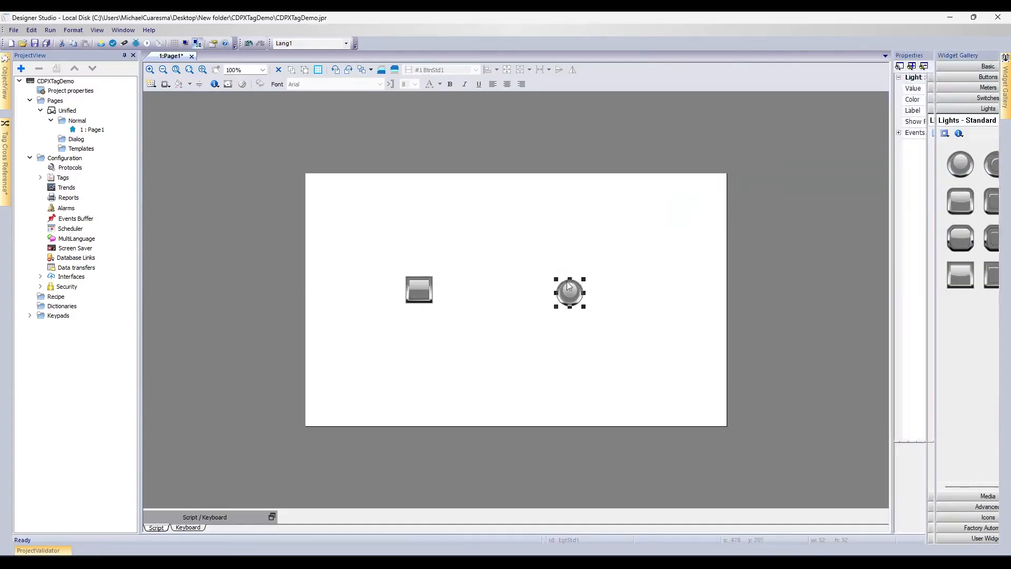
{"action": "left_click", "coordinate": [532, 242]}
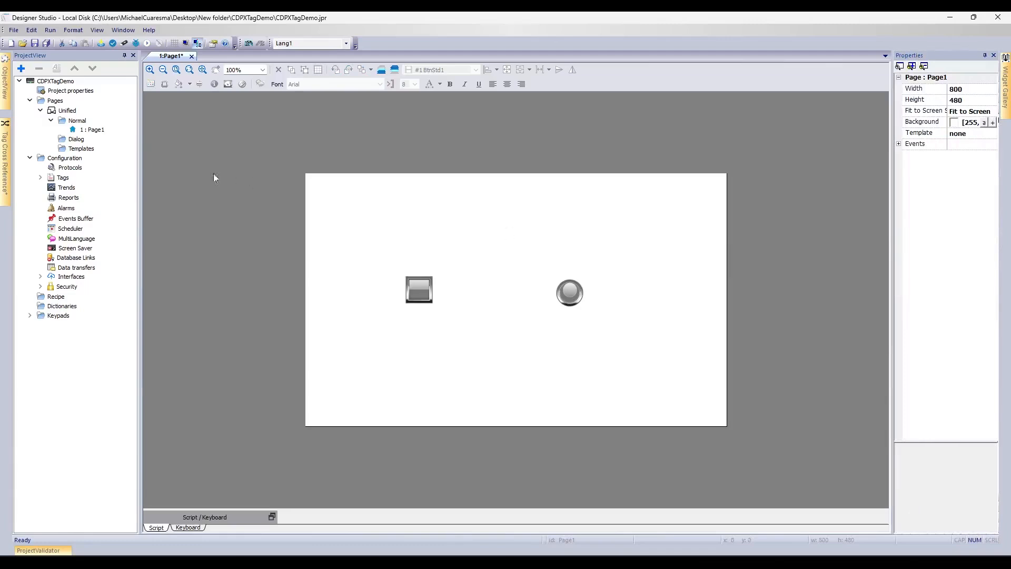
Step: Add a new protocol row in Protocols and choose CODESYS V3 ETH as the PLC type
{"action": "double_click", "coordinate": [79, 169]}
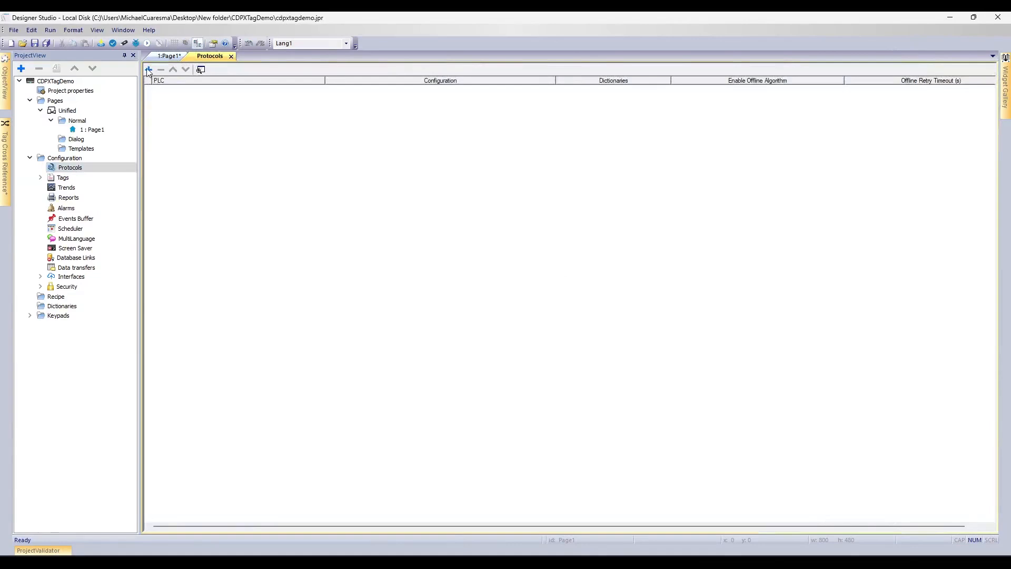
{"action": "left_click", "coordinate": [149, 69]}
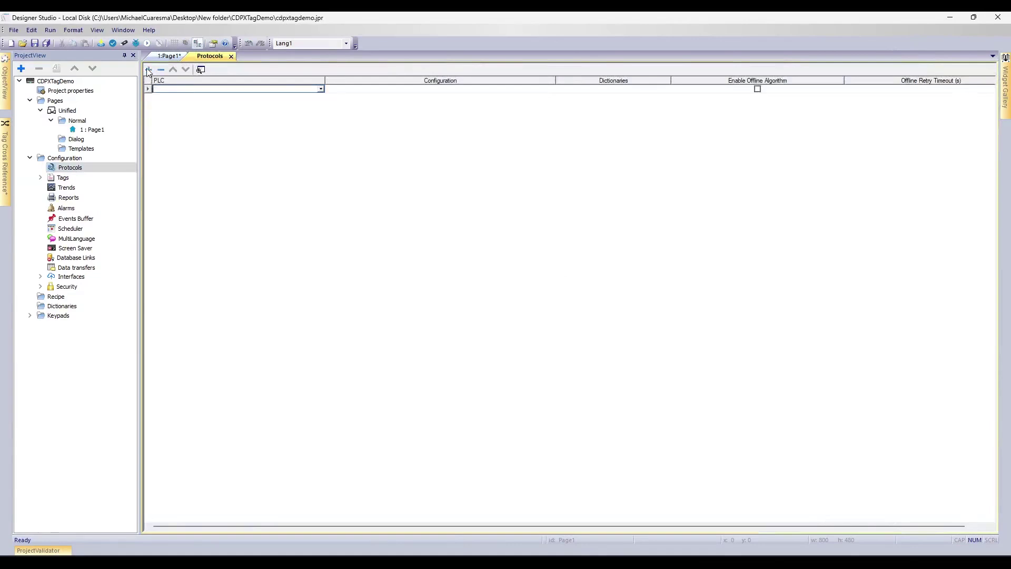
{"action": "left_click", "coordinate": [322, 91]}
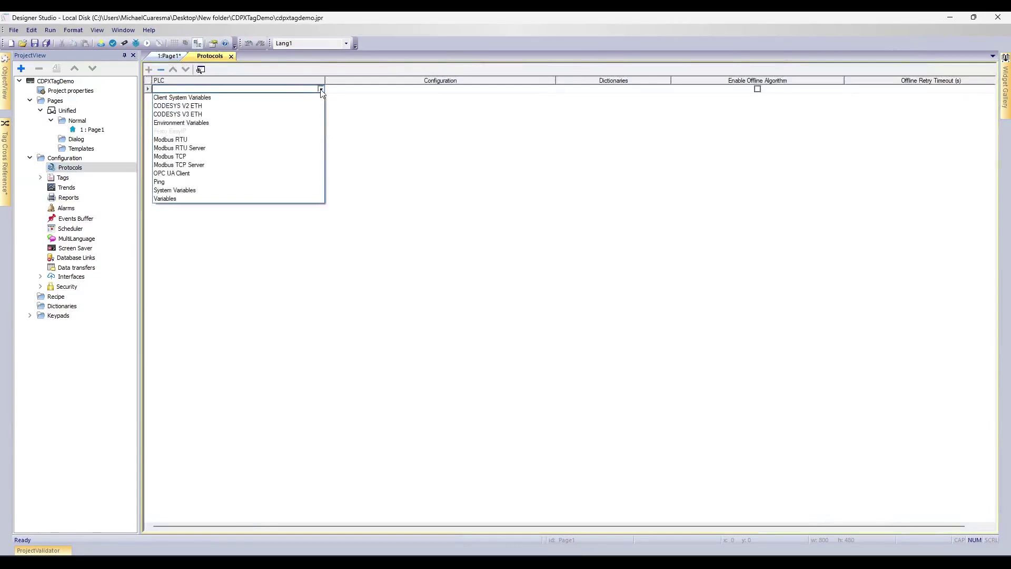
{"action": "left_click", "coordinate": [208, 114]}
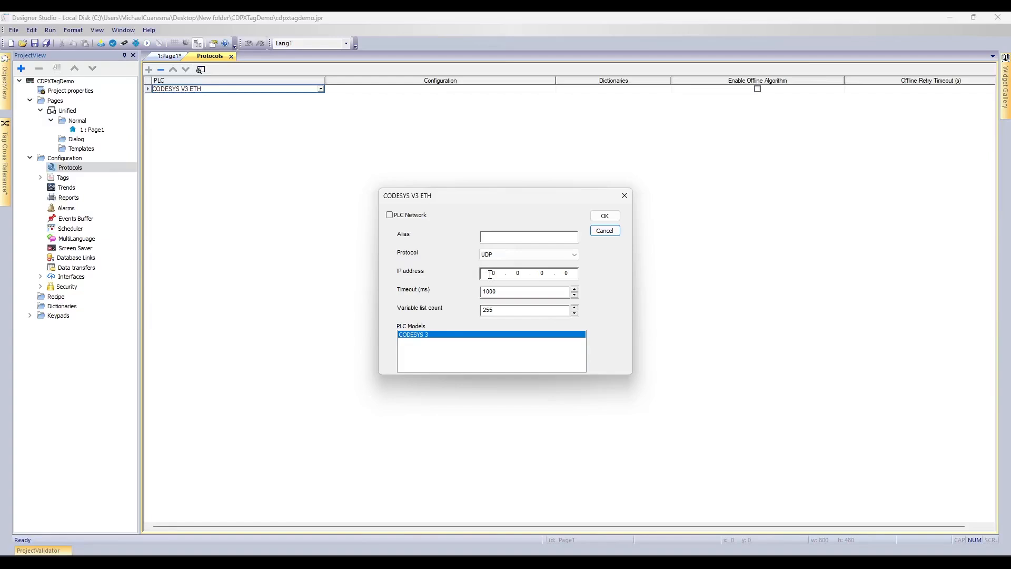
Step: Confirm the CODESYS V3 ETH settings with IP 192.168.4.10 over UDP and model CODESYS 3
{"action": "double_click", "coordinate": [490, 275]}
{"action": "type", "text": "192."}
{"action": "type", "text": "168."}
{"action": "type", "text": "4."}
{"action": "type", "text": "10"}
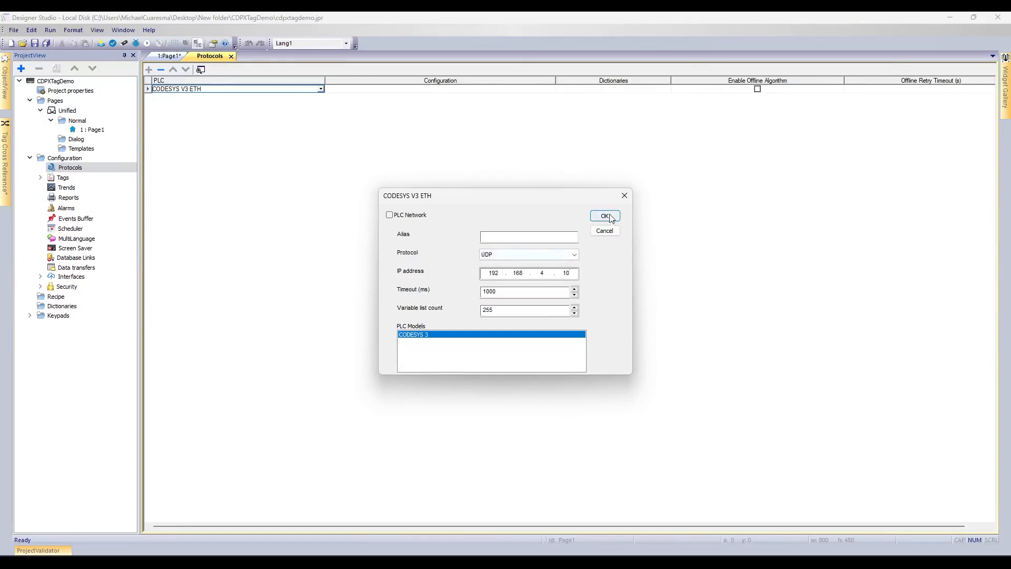
{"action": "left_click", "coordinate": [605, 216]}
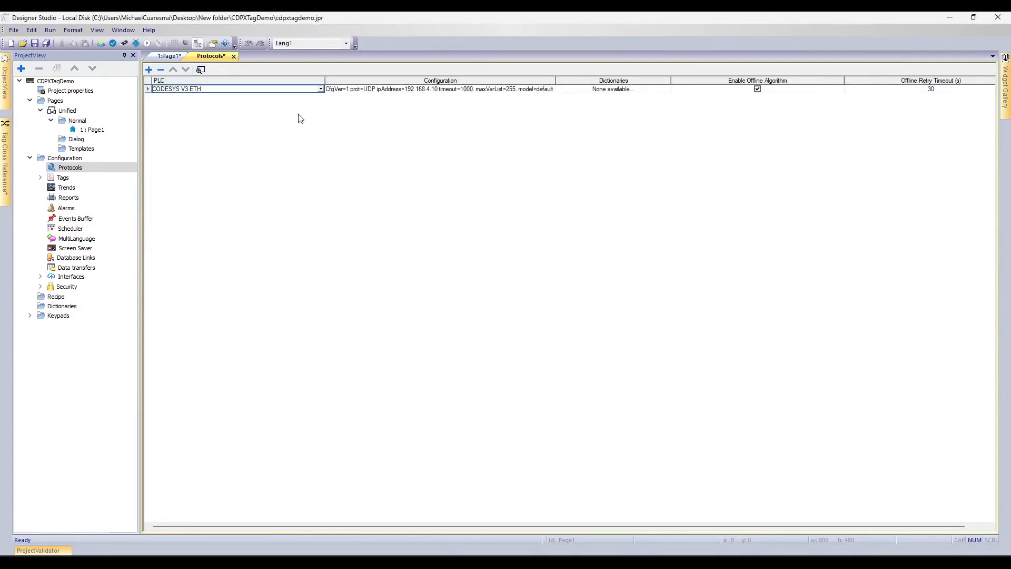
Step: Import CDPX_Import_Tags.Device.Application.xml into Tags using the CODESYS3 xml v1.0 Linear importer
{"action": "double_click", "coordinate": [63, 181]}
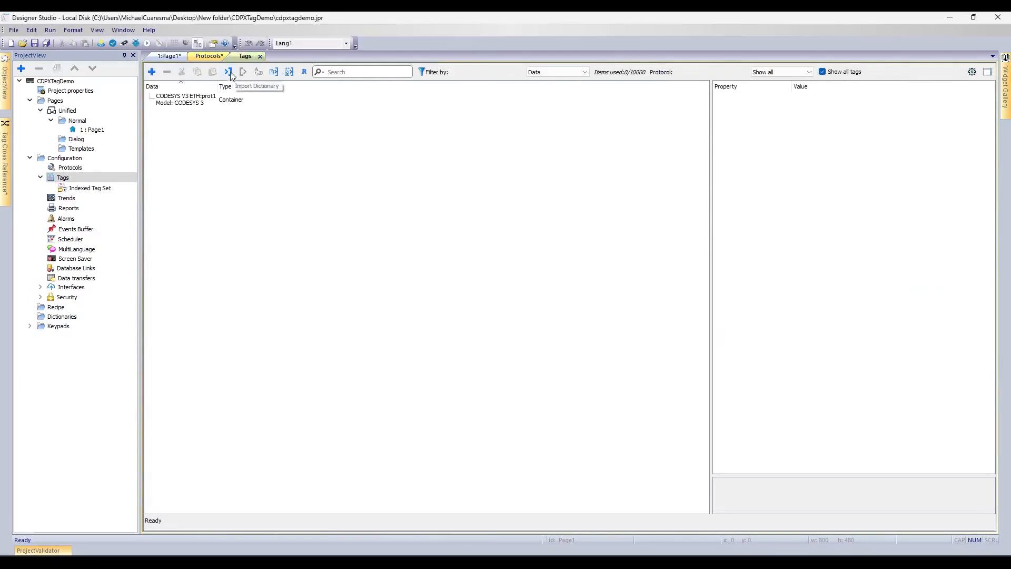
{"action": "left_click", "coordinate": [228, 72]}
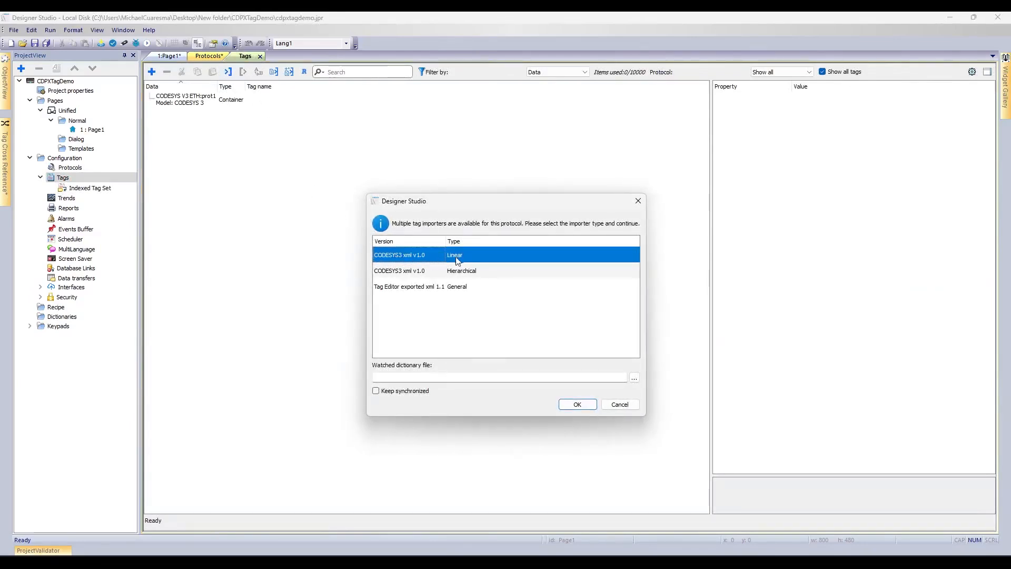
{"action": "left_click", "coordinate": [577, 405]}
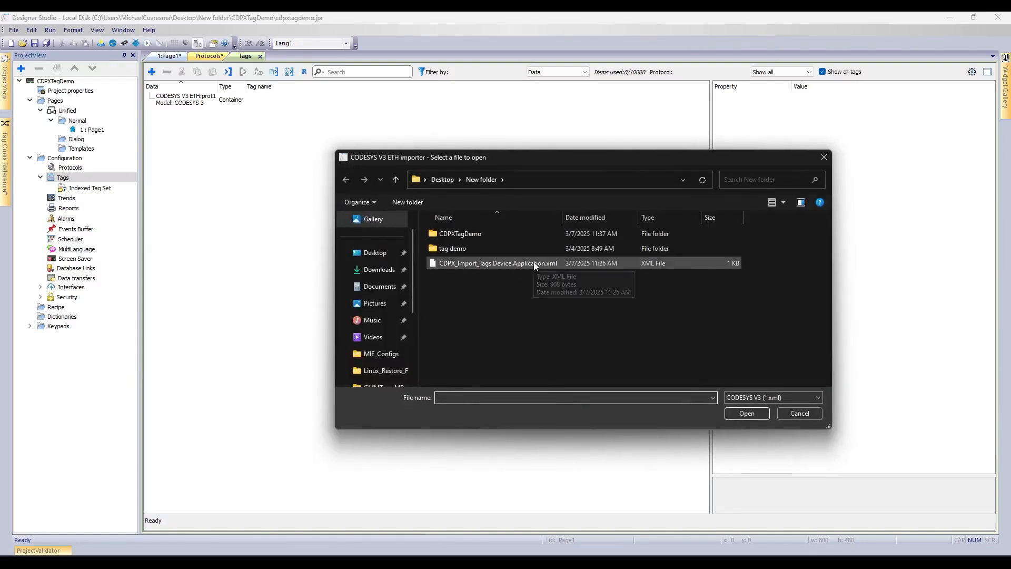
{"action": "mouse_move", "coordinate": [498, 263]}
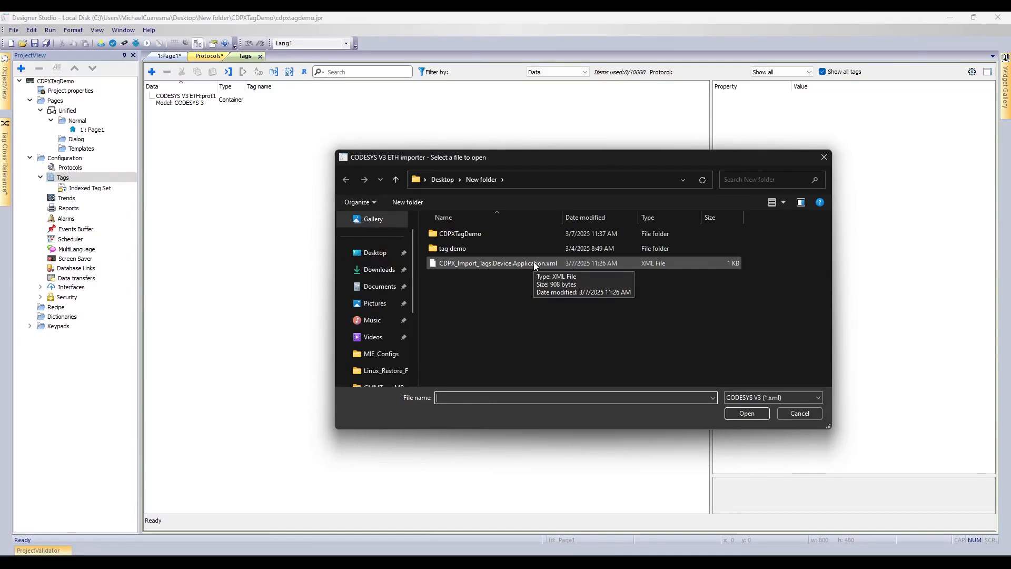
{"action": "left_click", "coordinate": [536, 265]}
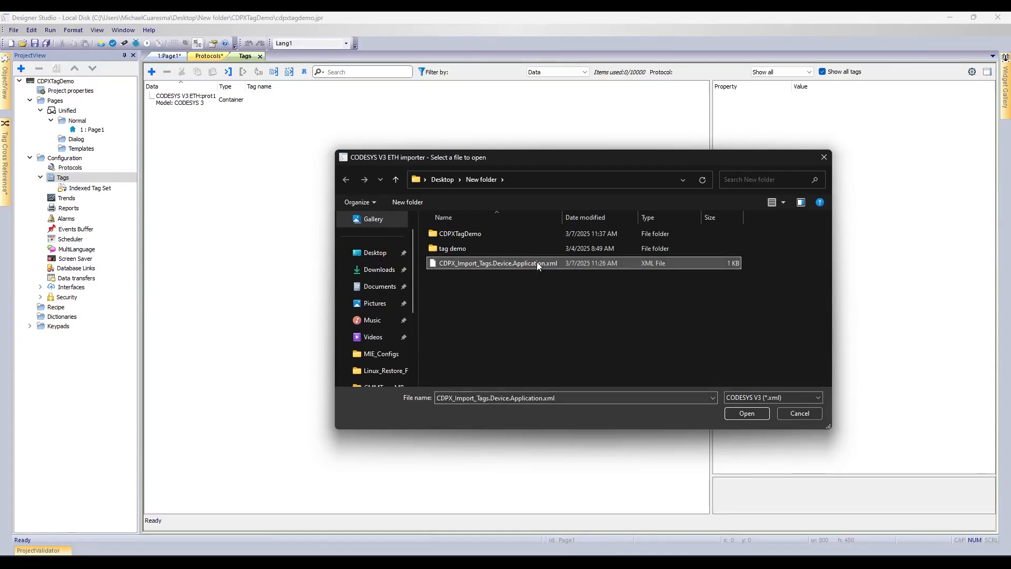
{"action": "left_click", "coordinate": [746, 414]}
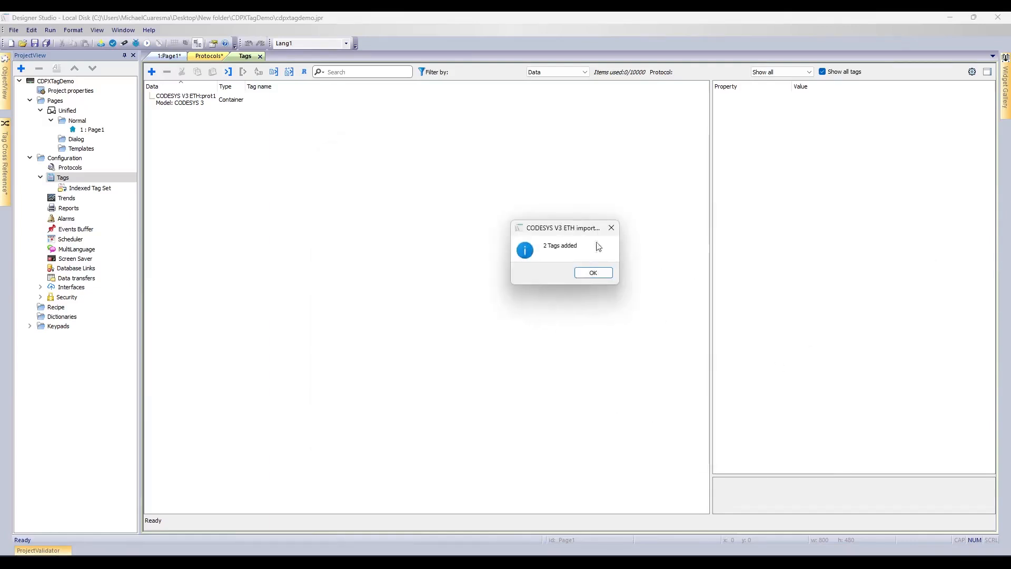
Step: Acknowledge '2 Tags added', select all dictionary rows and import xButton and xLight into the project
{"action": "left_click", "coordinate": [594, 274]}
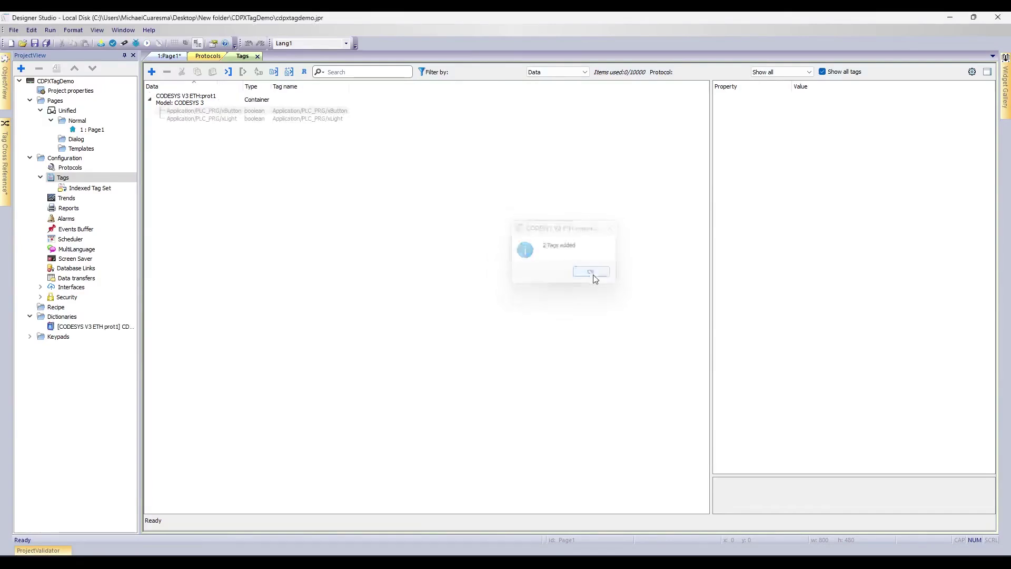
{"action": "left_click", "coordinate": [224, 112]}
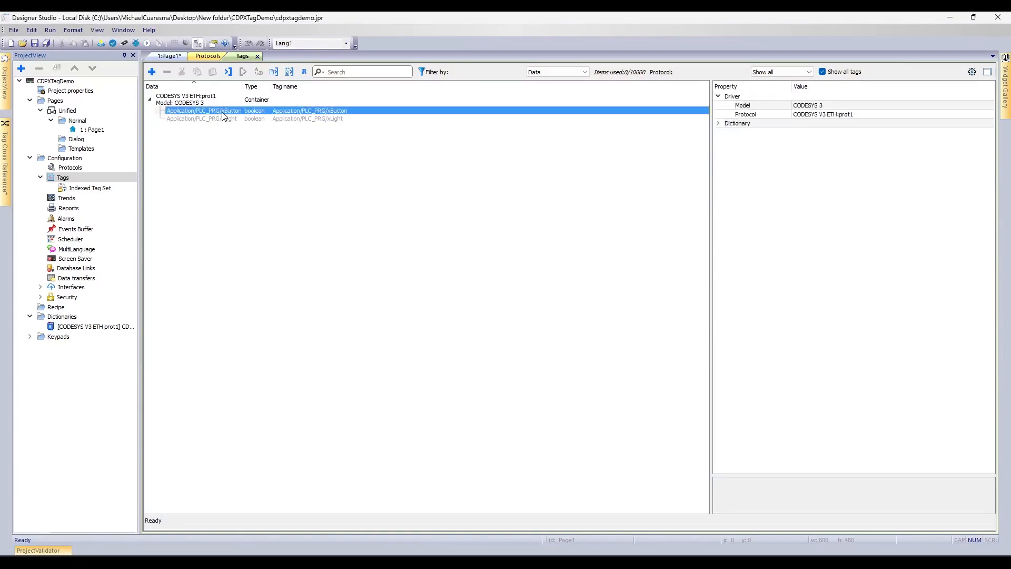
{"action": "key", "text": "ctrl+a"}
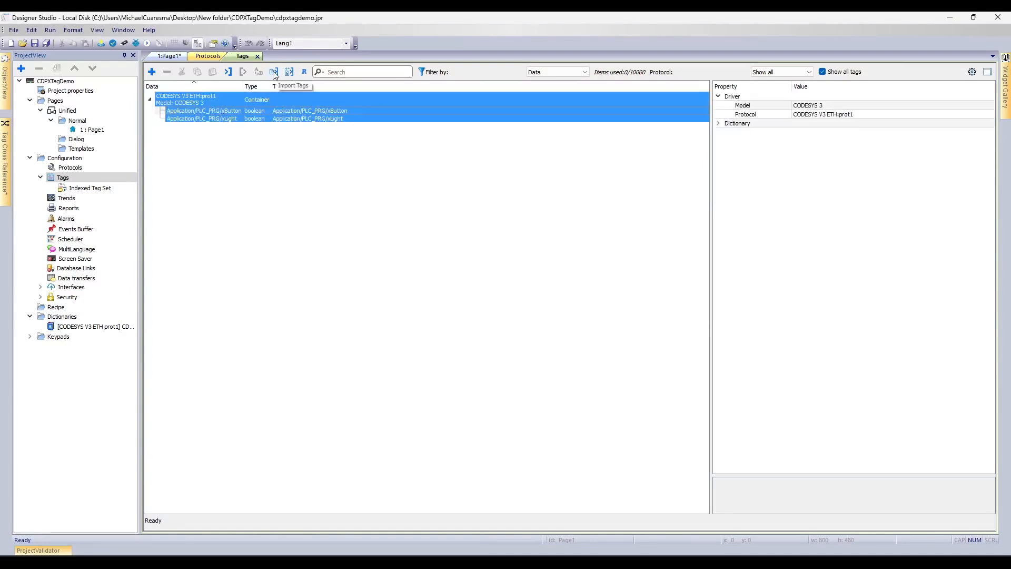
{"action": "left_click", "coordinate": [275, 73]}
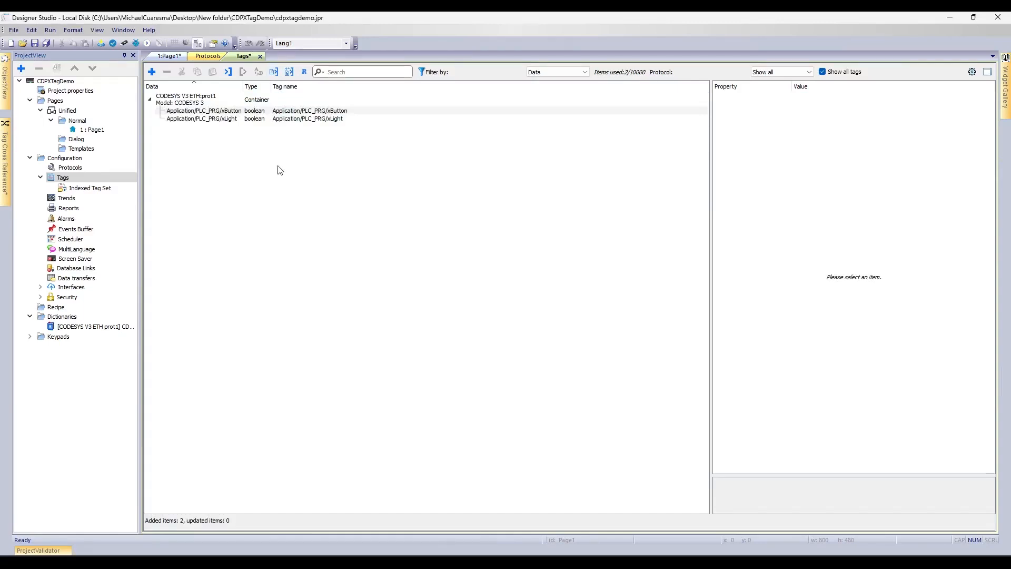
Step: Link the Page1 button's Value property to Application/PLC_PRG/xButton with read/write access
{"action": "left_click", "coordinate": [169, 56]}
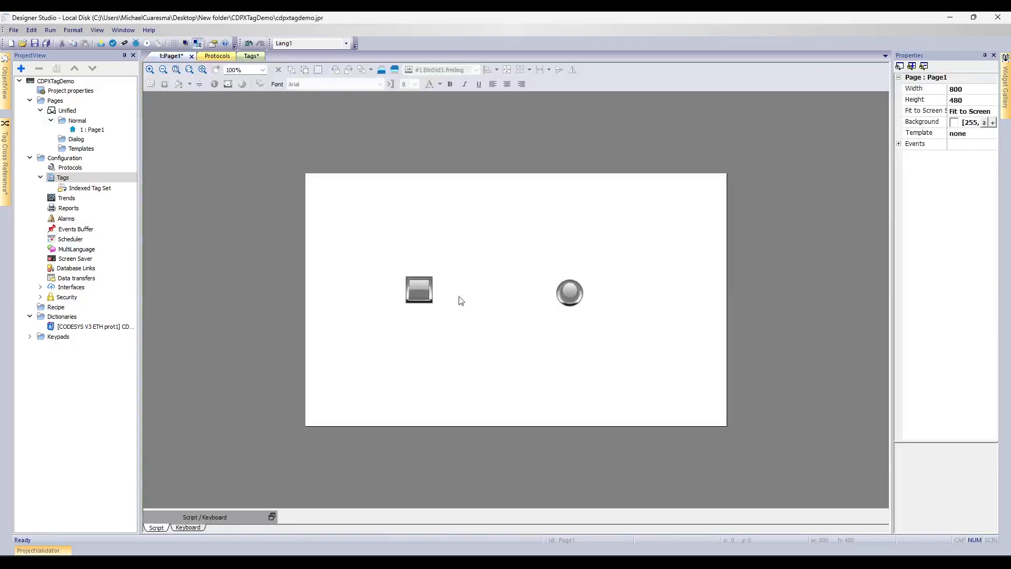
{"action": "left_click", "coordinate": [423, 293]}
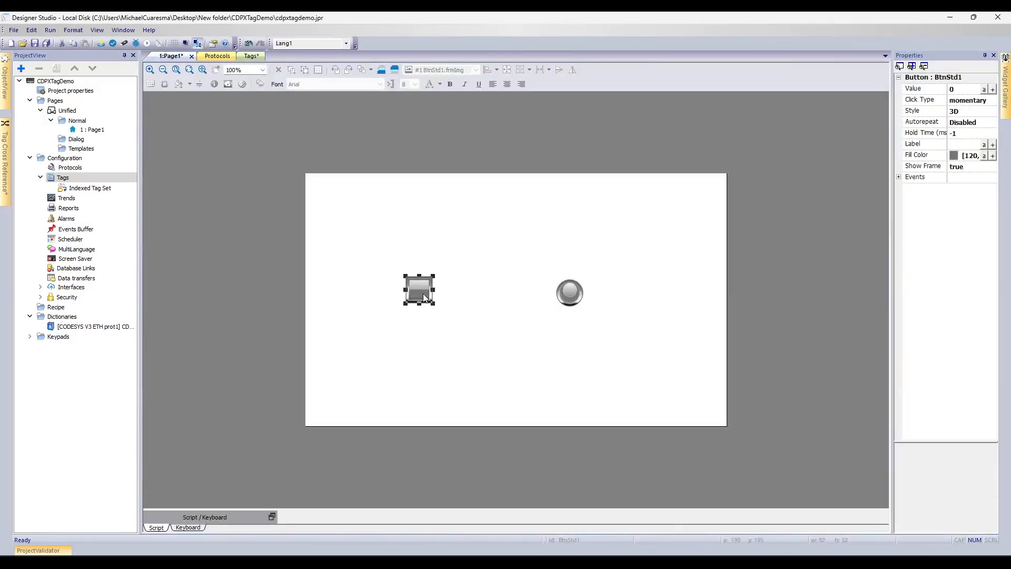
{"action": "left_click_drag", "start_coordinate": [891, 123], "coordinate": [804, 128]}
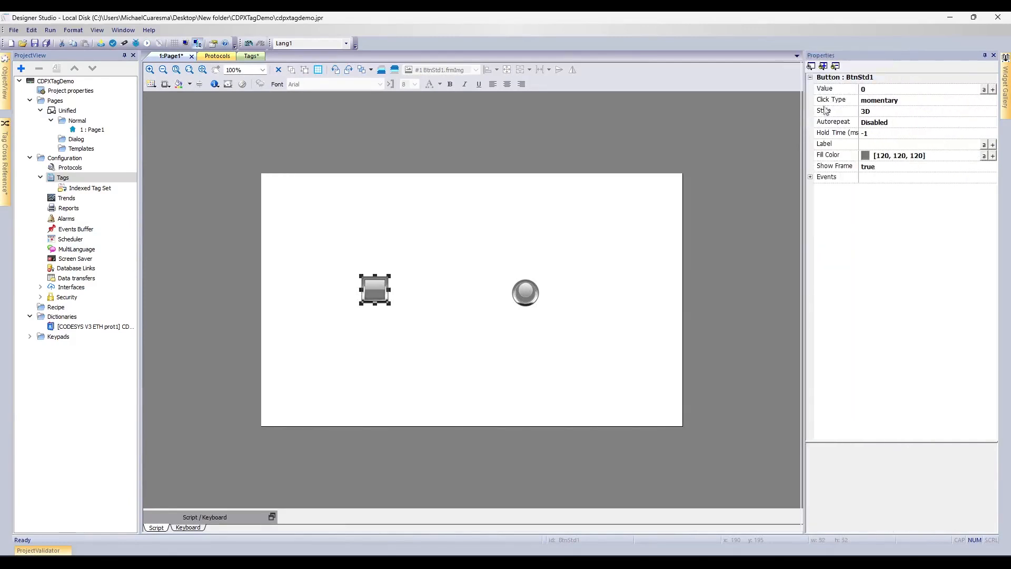
{"action": "left_click", "coordinate": [993, 90]}
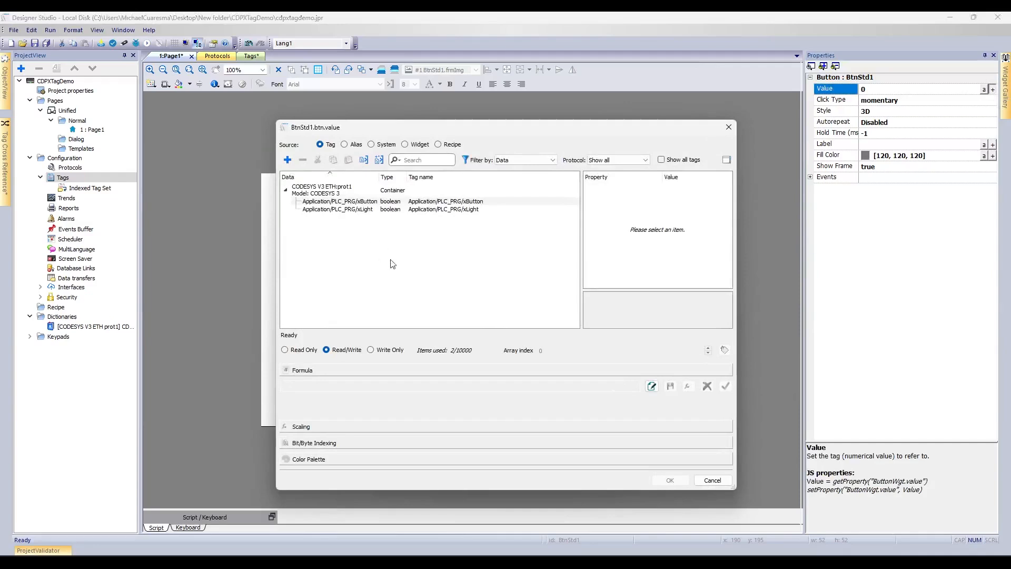
{"action": "left_click", "coordinate": [365, 202]}
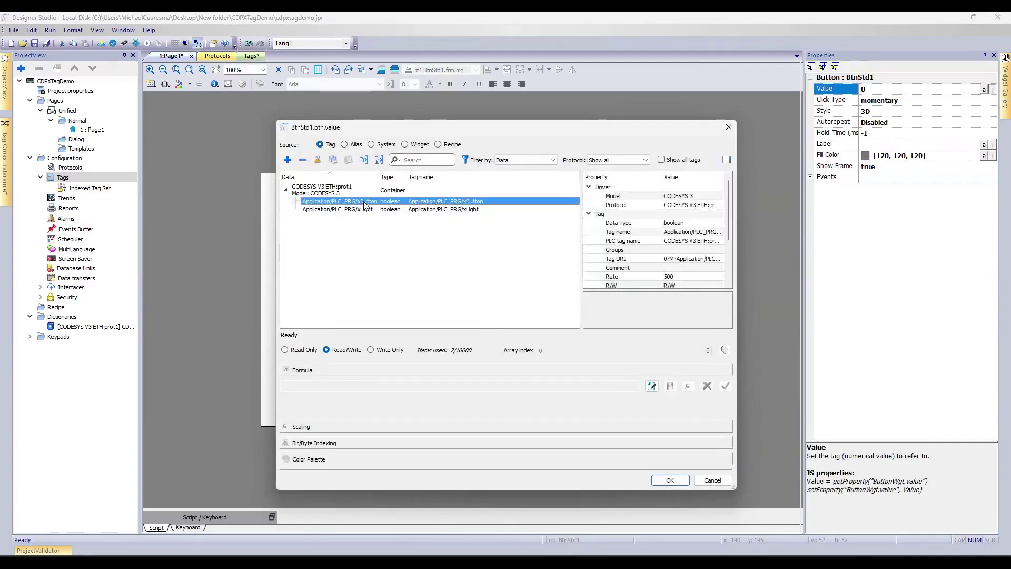
{"action": "left_click", "coordinate": [669, 481]}
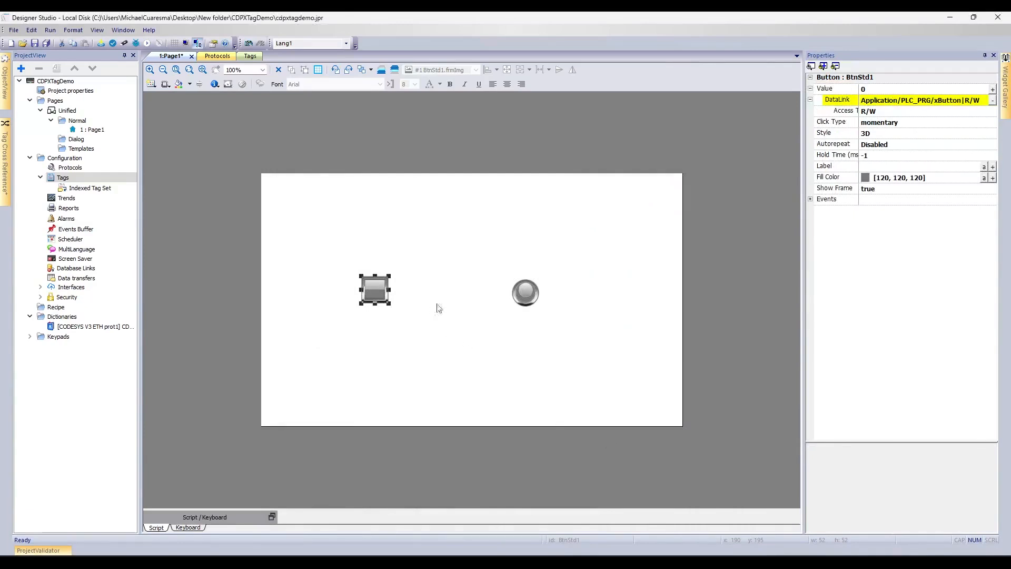
Step: Data-link the light's Value property to Application/PLC_PRG/xLight with Read Only access
{"action": "left_click", "coordinate": [521, 295]}
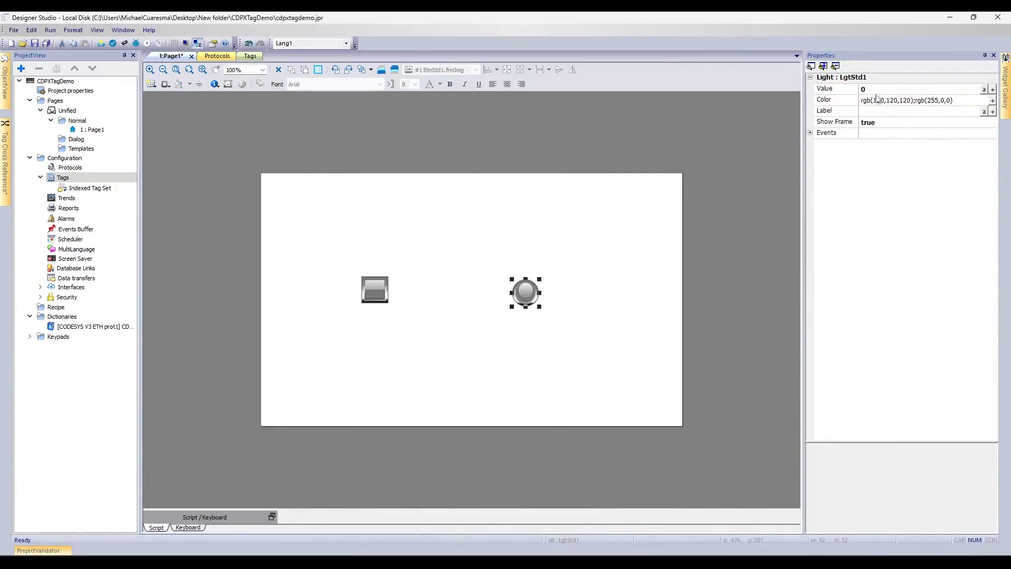
{"action": "left_click", "coordinate": [993, 90]}
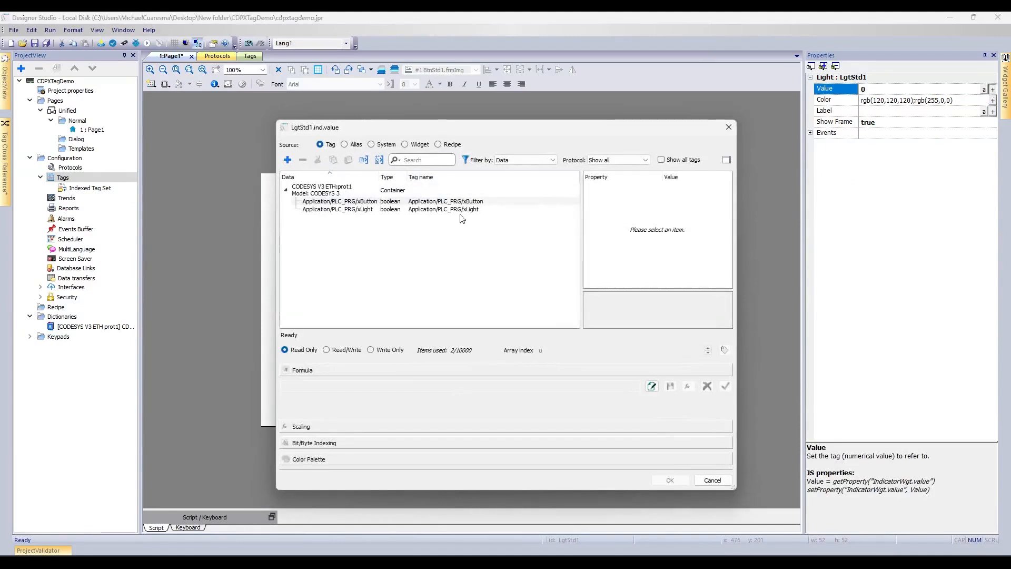
{"action": "left_click", "coordinate": [464, 210]}
{"action": "left_click", "coordinate": [670, 480]}
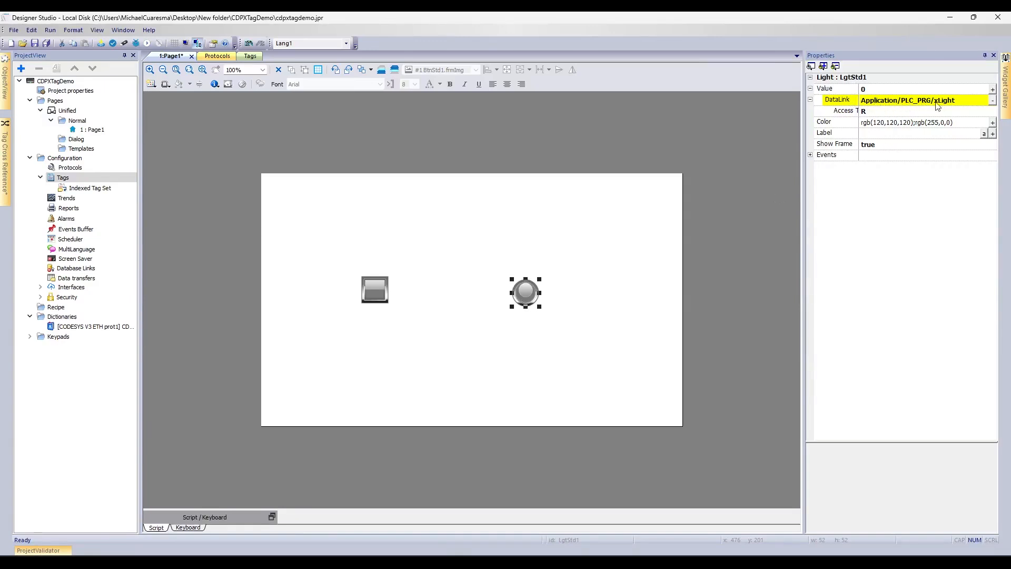
{"action": "left_click", "coordinate": [473, 209]}
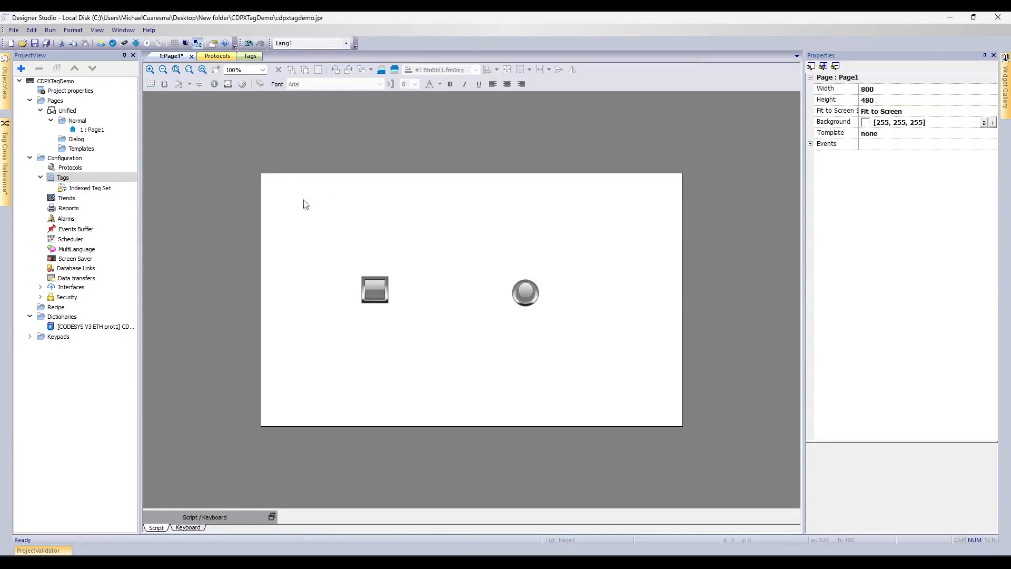
Step: Send the project to the panel at 192.168.4.50 via Download To Target and dismiss the finished dialog
{"action": "left_click", "coordinate": [47, 31]}
{"action": "left_click", "coordinate": [51, 30]}
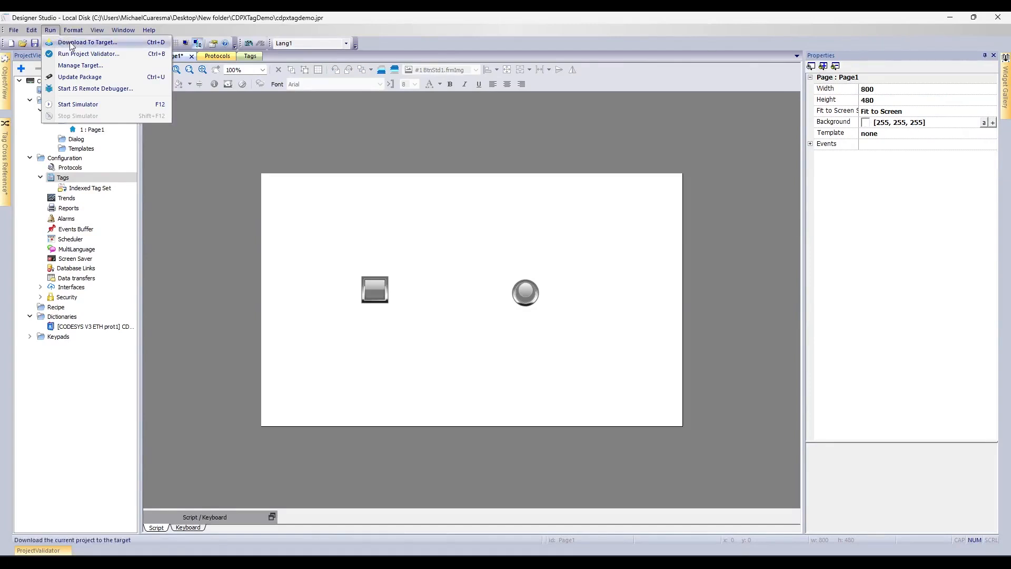
{"action": "left_click", "coordinate": [70, 42]}
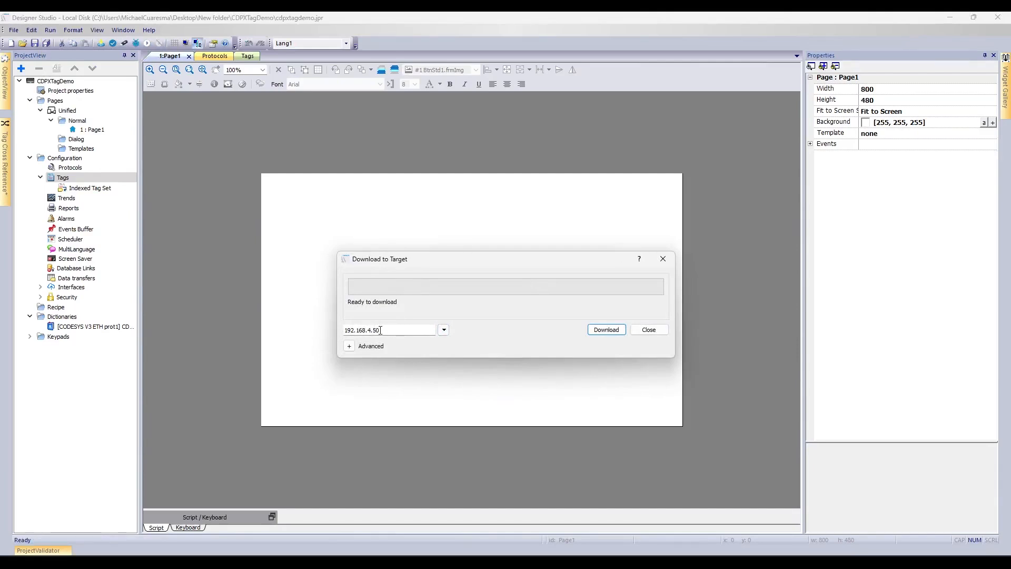
{"action": "left_click", "coordinate": [609, 329]}
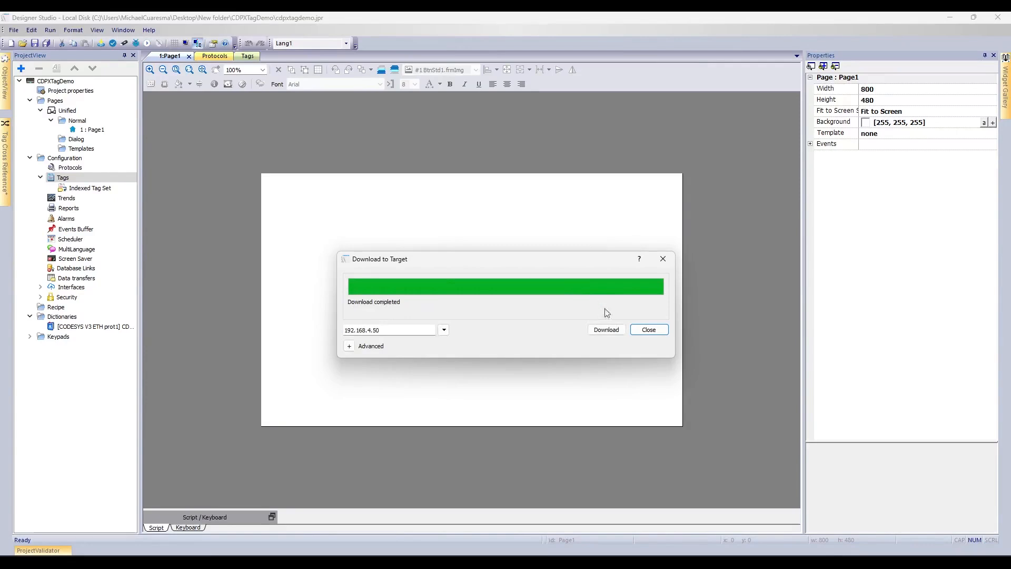
{"action": "left_click", "coordinate": [650, 331]}
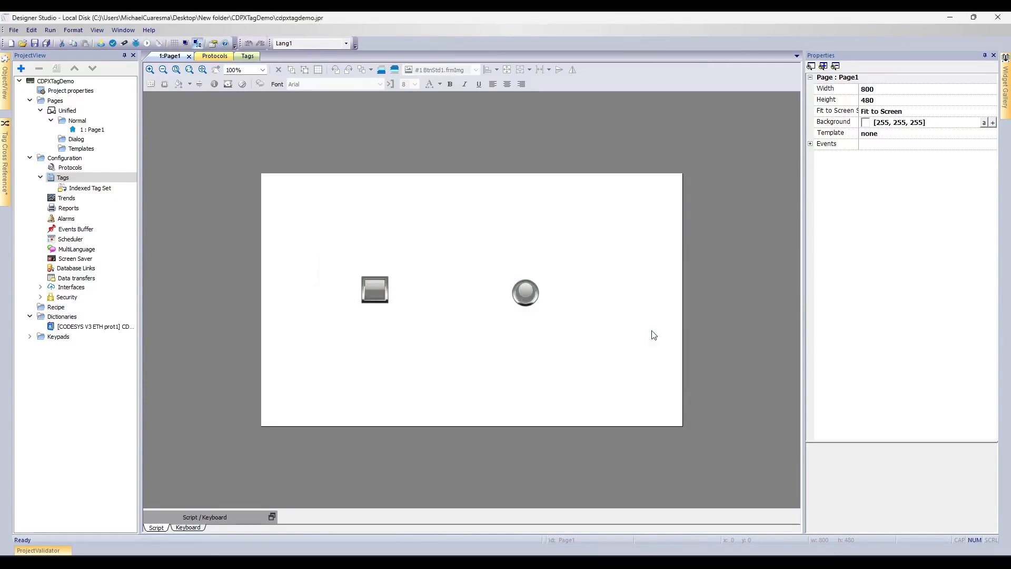